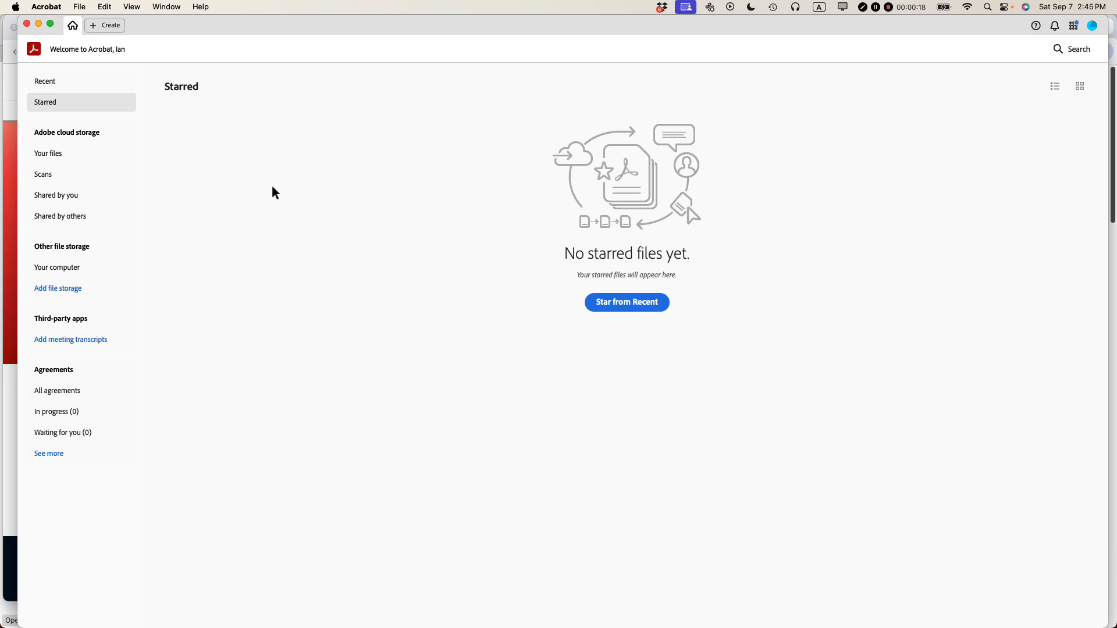
Step: Switch to Firefox to view Adobe's Modify PDF page with the free-trial offer, and return to Acrobat
{"action": "key", "text": "super+Tab"}
{"action": "key", "text": "super+Tab"}
{"action": "key", "text": "super+Tab"}
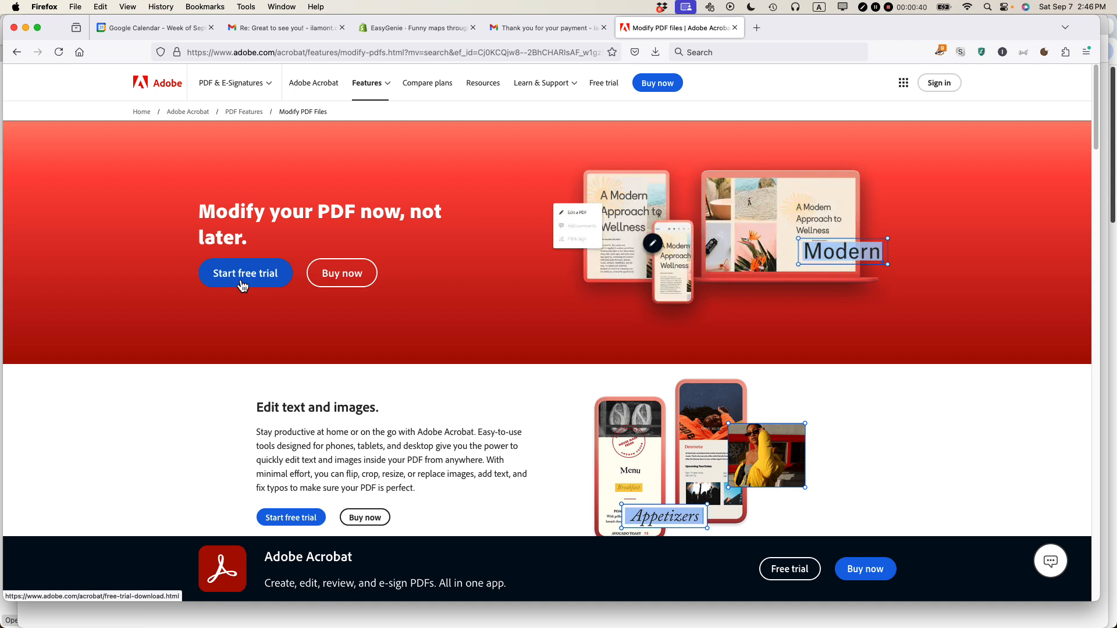
{"action": "key", "text": "super+Tab"}
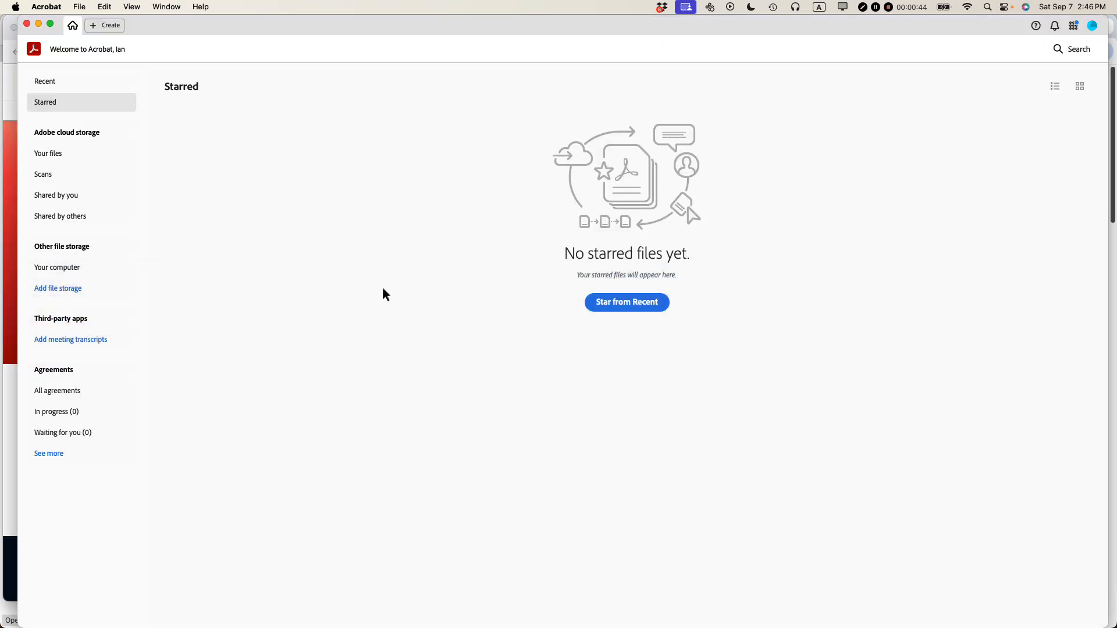
Step: Switch to Finder, open Waiver 2019 Sample.pdf from the PDF Sample Folder in Preview, and enlarge its window
{"action": "key", "text": "super+Tab"}
{"action": "key", "text": "super+Tab"}
{"action": "key", "text": "super+Tab"}
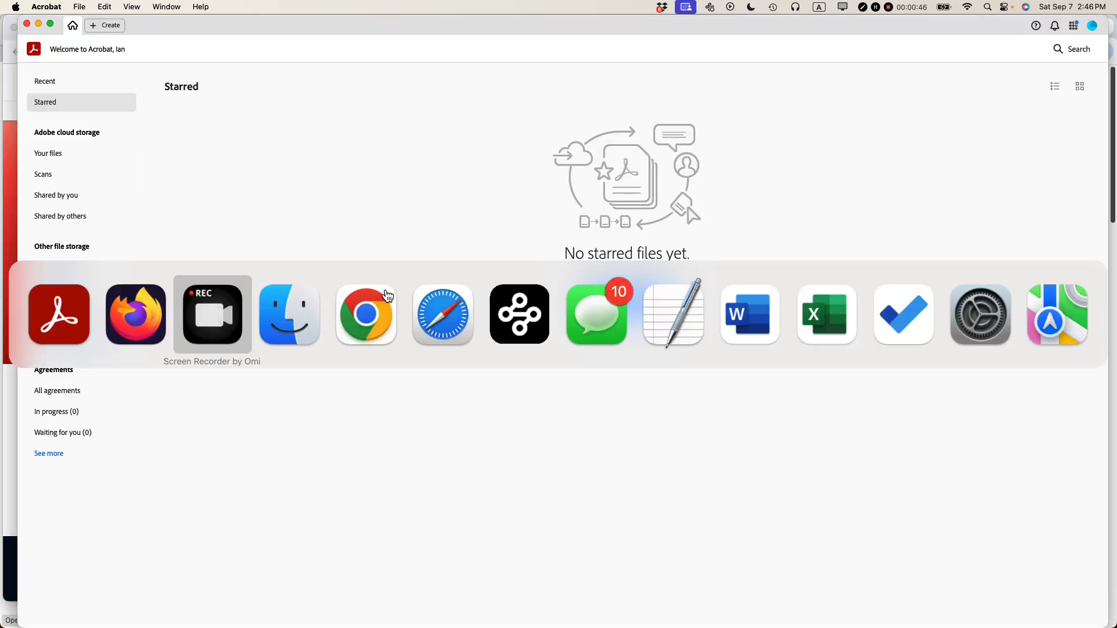
{"action": "left_click", "coordinate": [275, 254]}
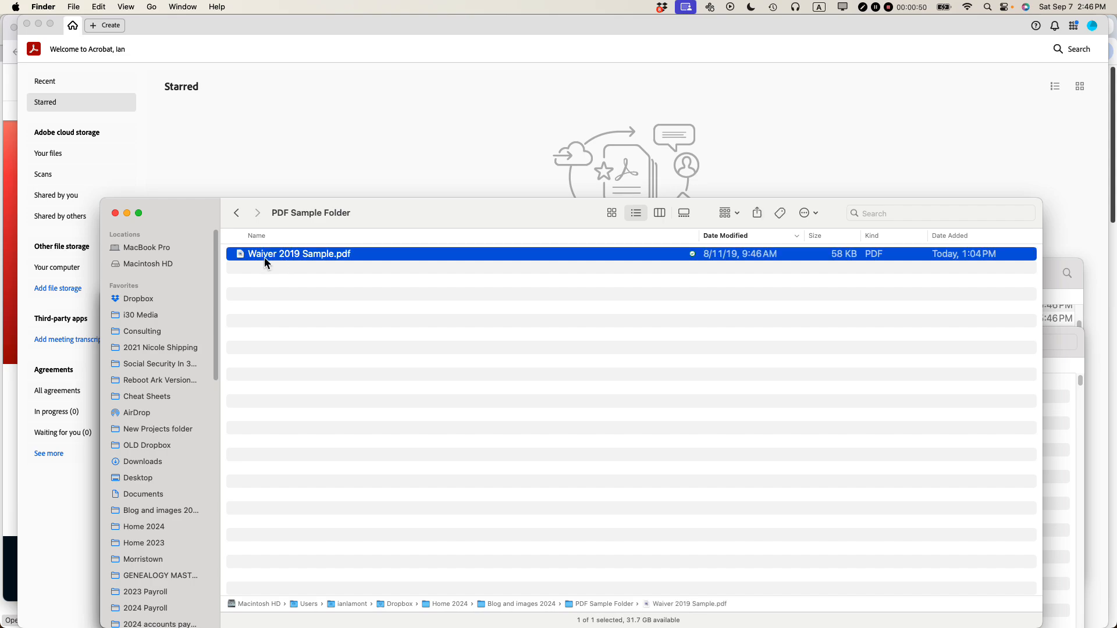
{"action": "double_click", "coordinate": [264, 257]}
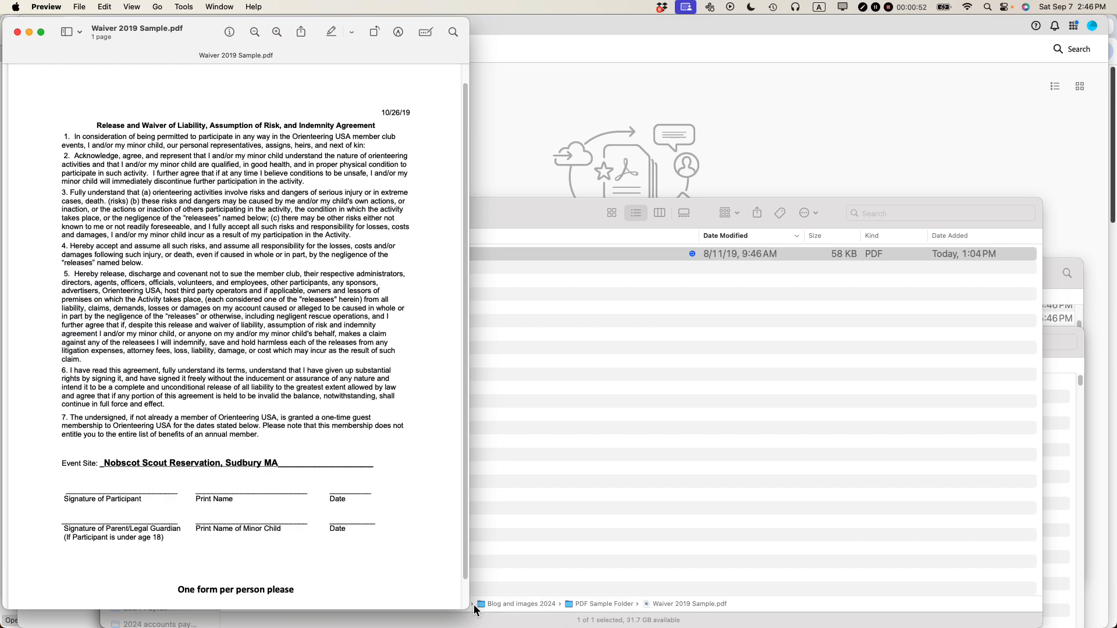
{"action": "left_click_drag", "start_coordinate": [470, 609], "coordinate": [727, 599]}
{"action": "scroll", "coordinate": [652, 477], "scroll_direction": "up", "scroll_amount": 5}
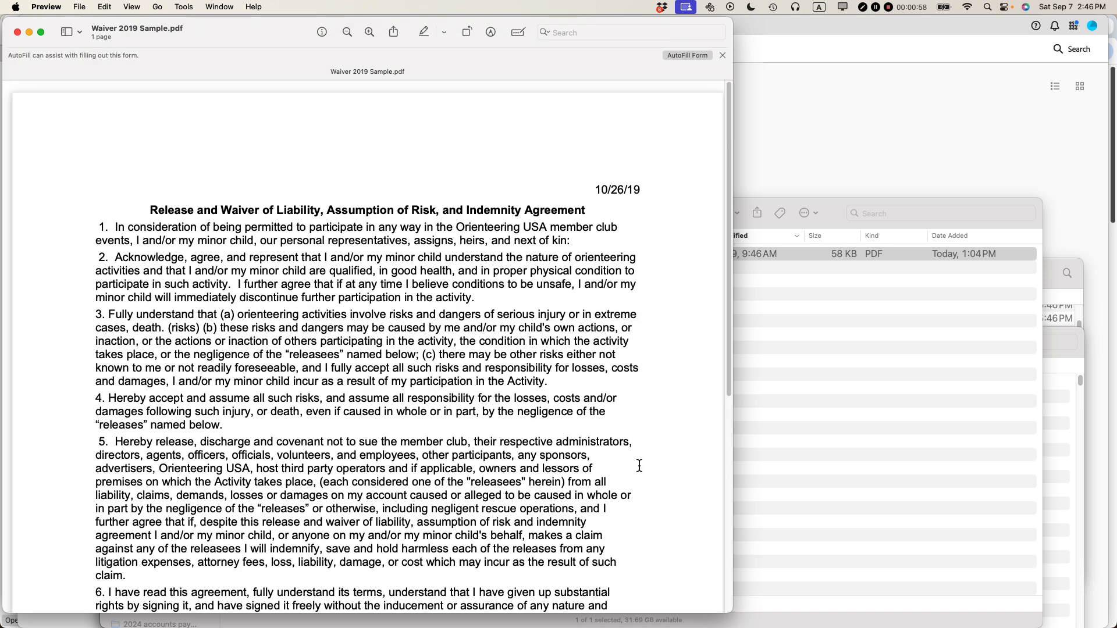
Step: Check the waiver's date and the "Orienteering USA" mention in clause 1, and close the document
{"action": "double_click", "coordinate": [609, 192]}
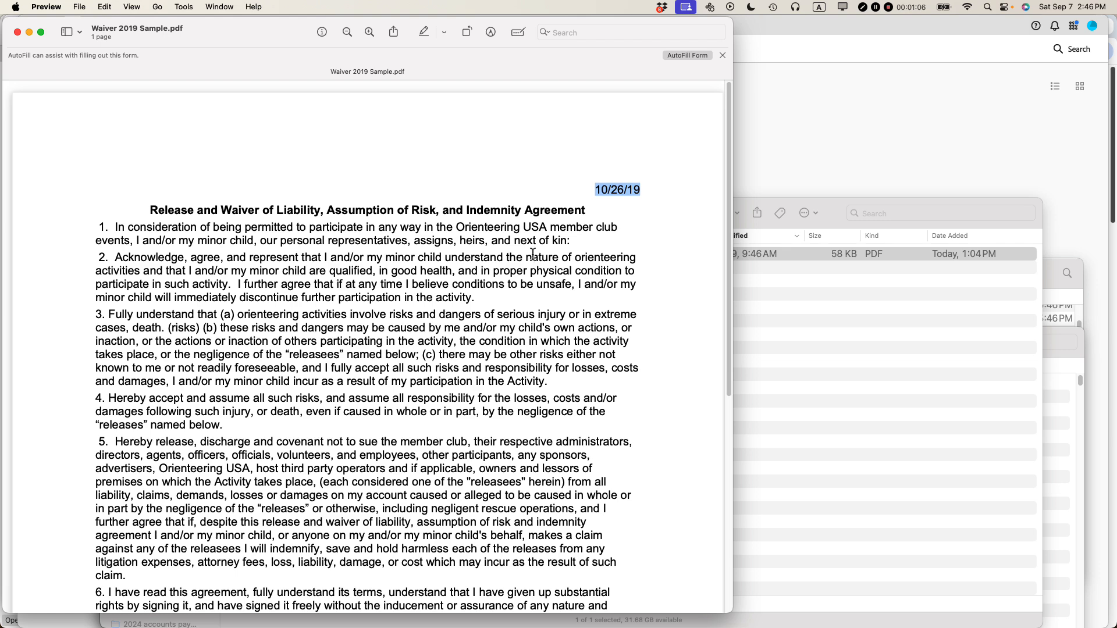
{"action": "left_click_drag", "start_coordinate": [457, 227], "coordinate": [546, 228]}
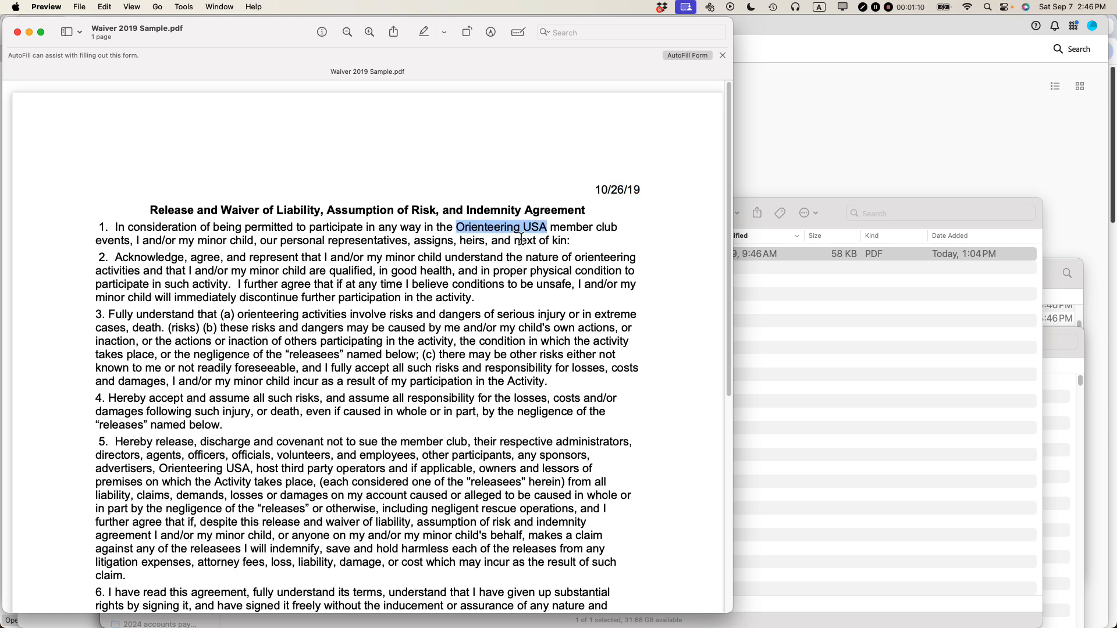
{"action": "key", "text": "super+w"}
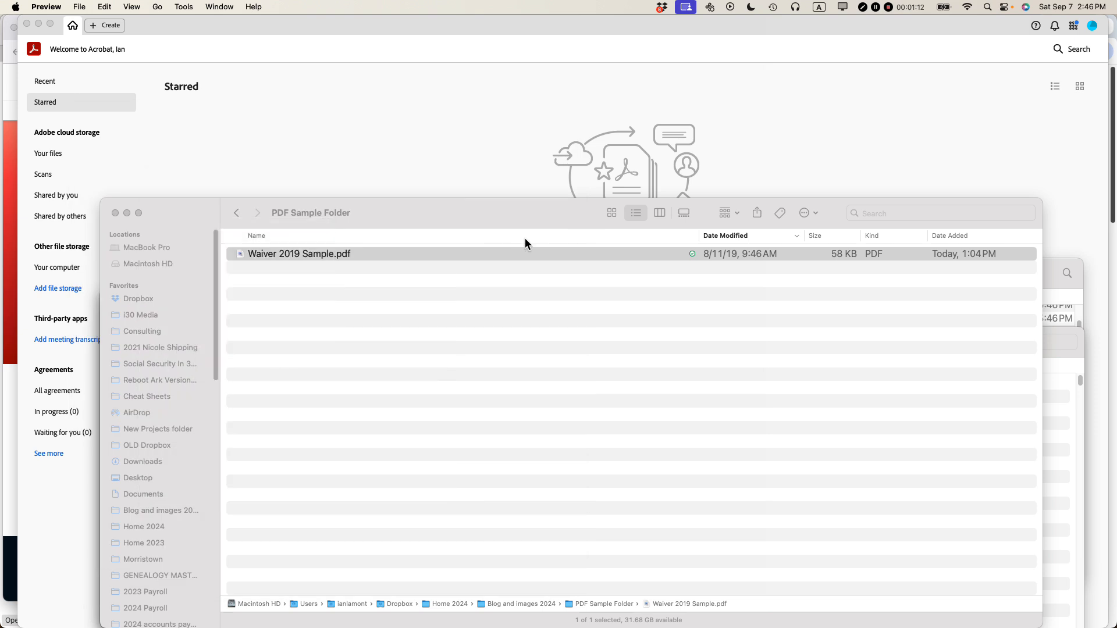
Step: Duplicate Waiver 2019 Sample.pdf and rename the duplicate Waiver 2024 Sample copy.pdf
{"action": "left_click", "coordinate": [243, 254]}
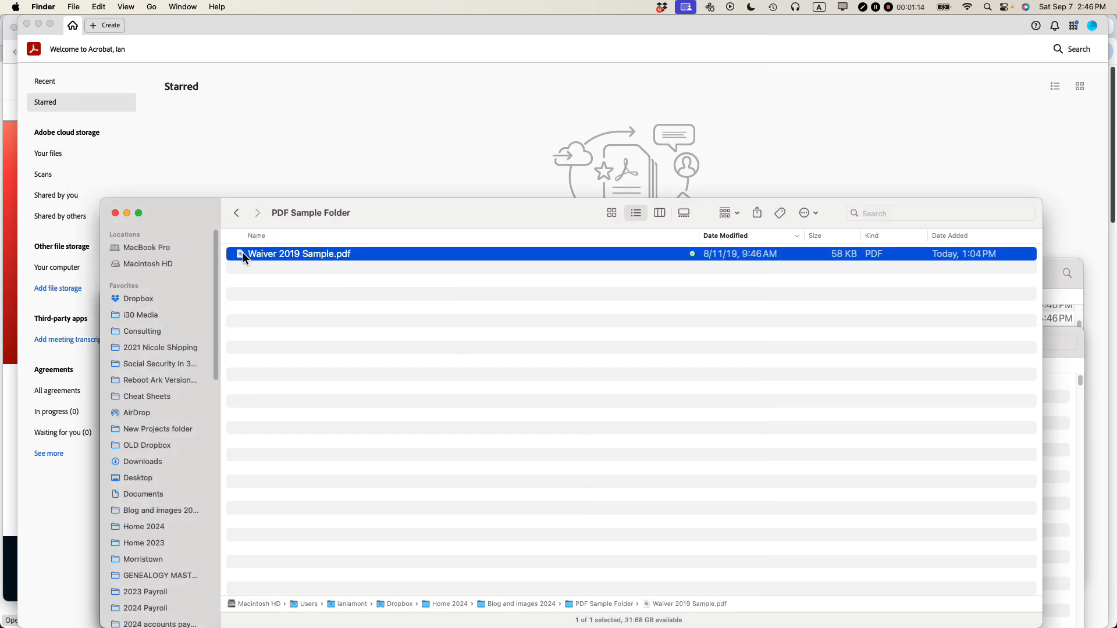
{"action": "key", "text": "super+d"}
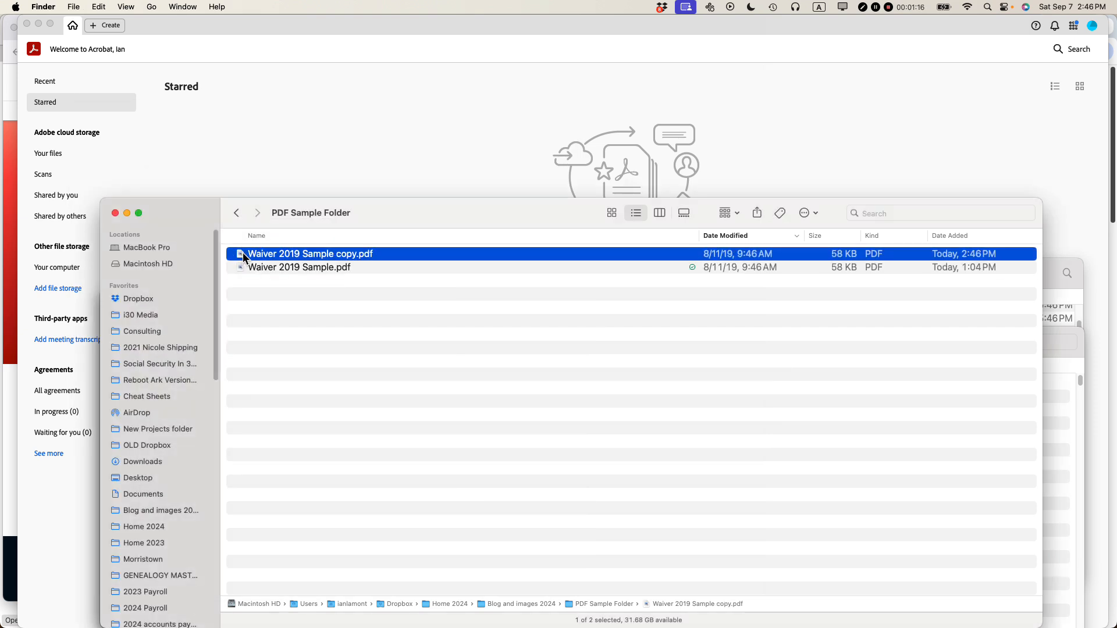
{"action": "key", "text": "Return"}
{"action": "double_click", "coordinate": [294, 254]}
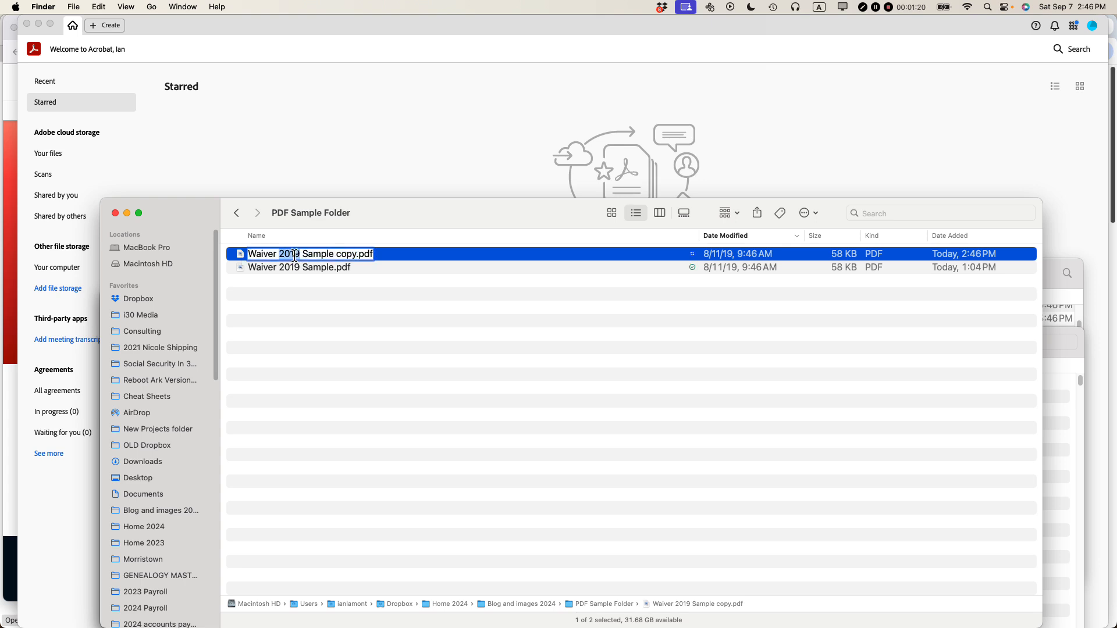
{"action": "type", "text": "2024"}
{"action": "key", "text": "Return"}
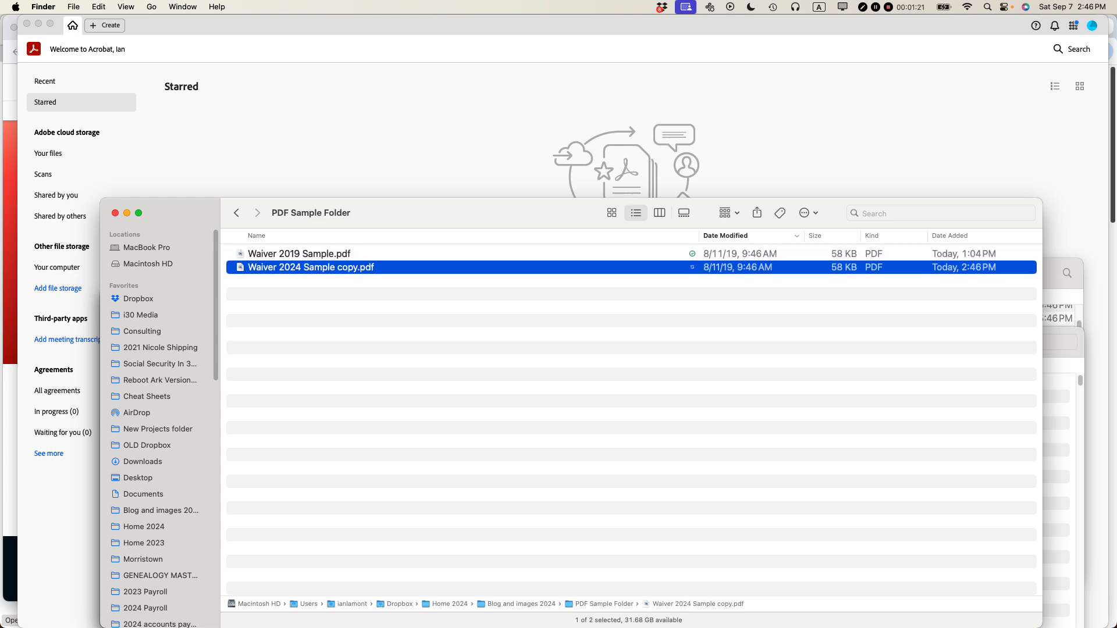
Step: Open Waiver 2024 Sample copy.pdf with Adobe Acrobat
{"action": "right_click", "coordinate": [243, 267]}
{"action": "mouse_move", "coordinate": [273, 267]}
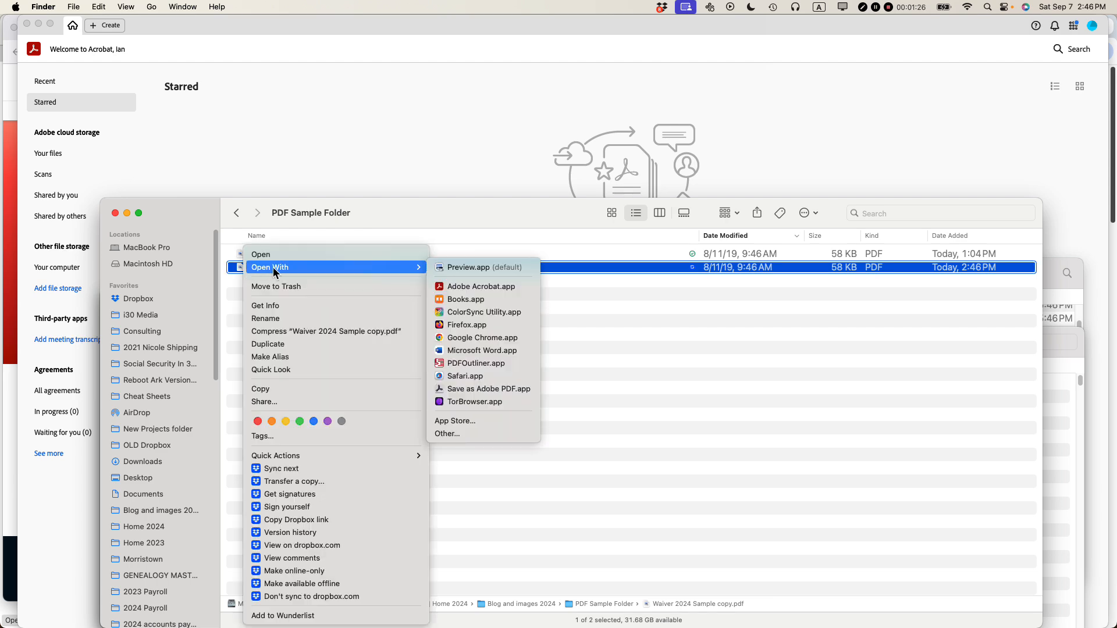
{"action": "left_click", "coordinate": [487, 286]}
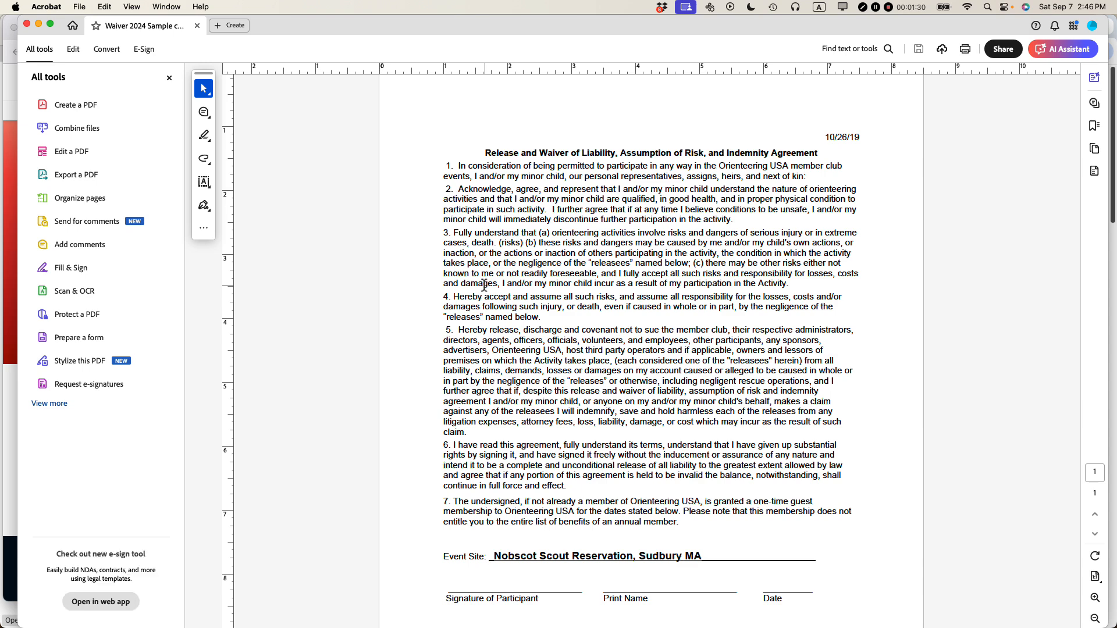
Step: Examine the waiver at 150% for text needing an update, including the date and the Orienteering USA mentions
{"action": "left_click", "coordinate": [1094, 599]}
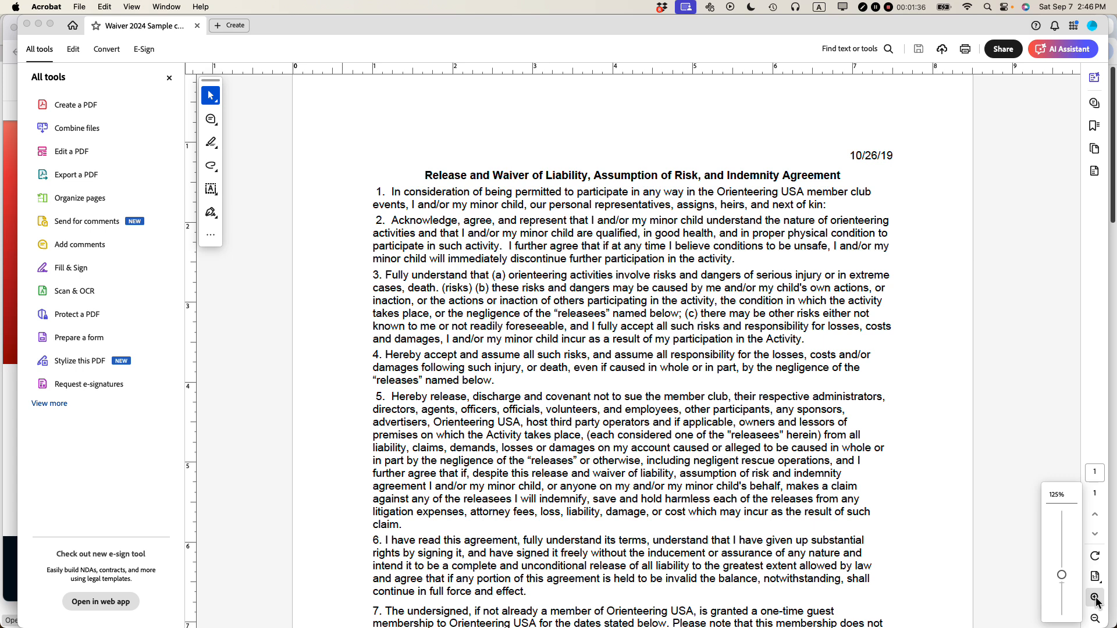
{"action": "left_click", "coordinate": [1095, 598]}
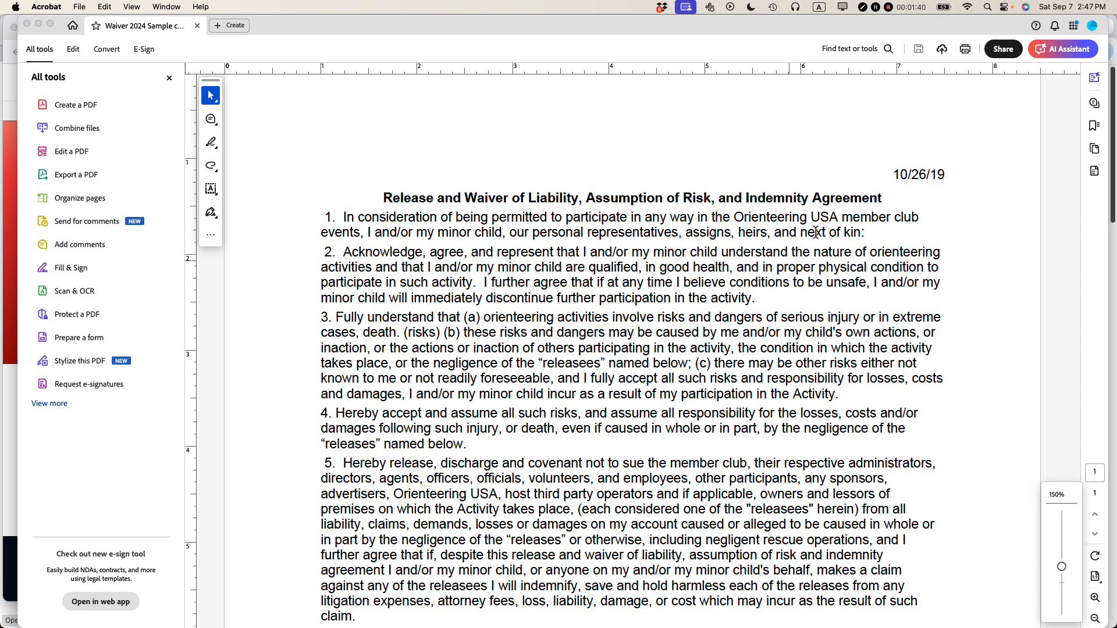
{"action": "double_click", "coordinate": [907, 174]}
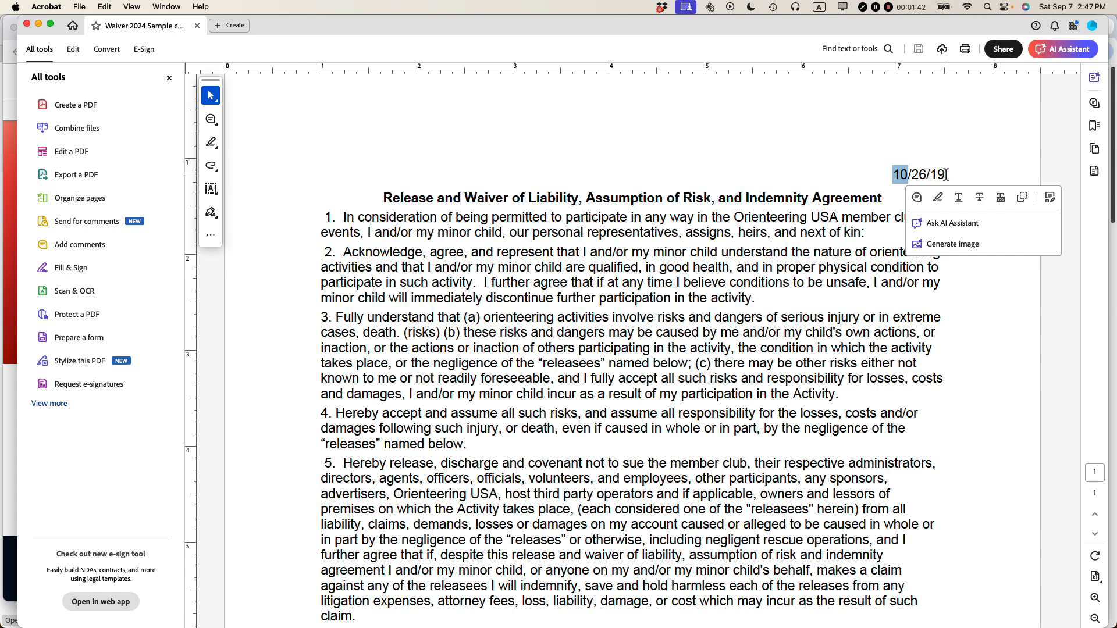
{"action": "left_click_drag", "start_coordinate": [734, 217], "coordinate": [841, 219]}
{"action": "scroll", "coordinate": [472, 471], "scroll_direction": "down", "scroll_amount": 10}
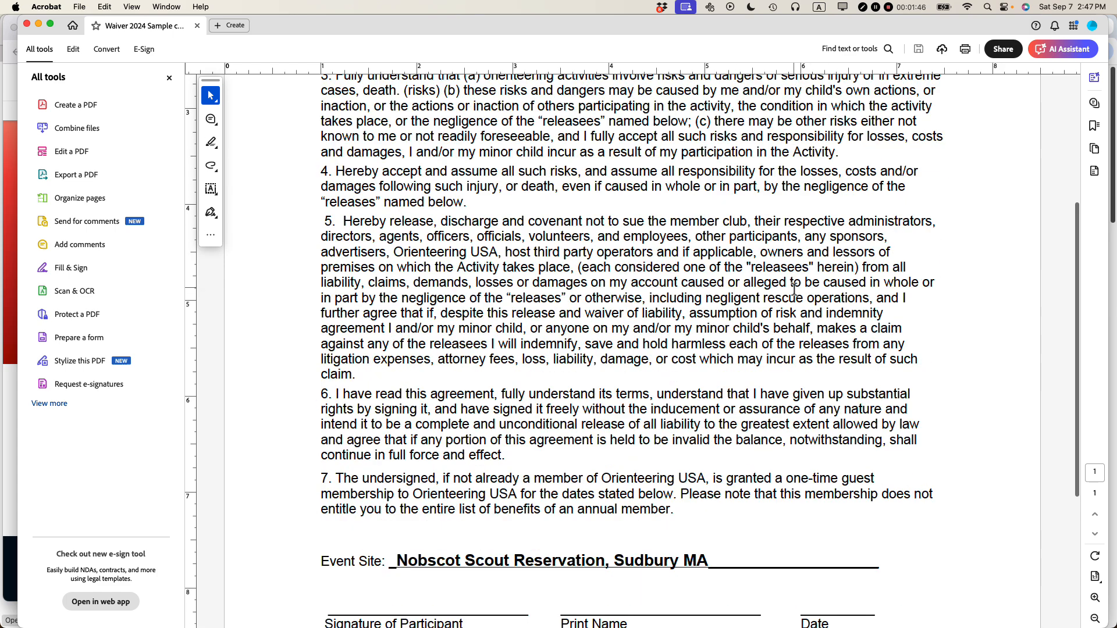
{"action": "scroll", "coordinate": [682, 376], "scroll_direction": "up", "scroll_amount": 10}
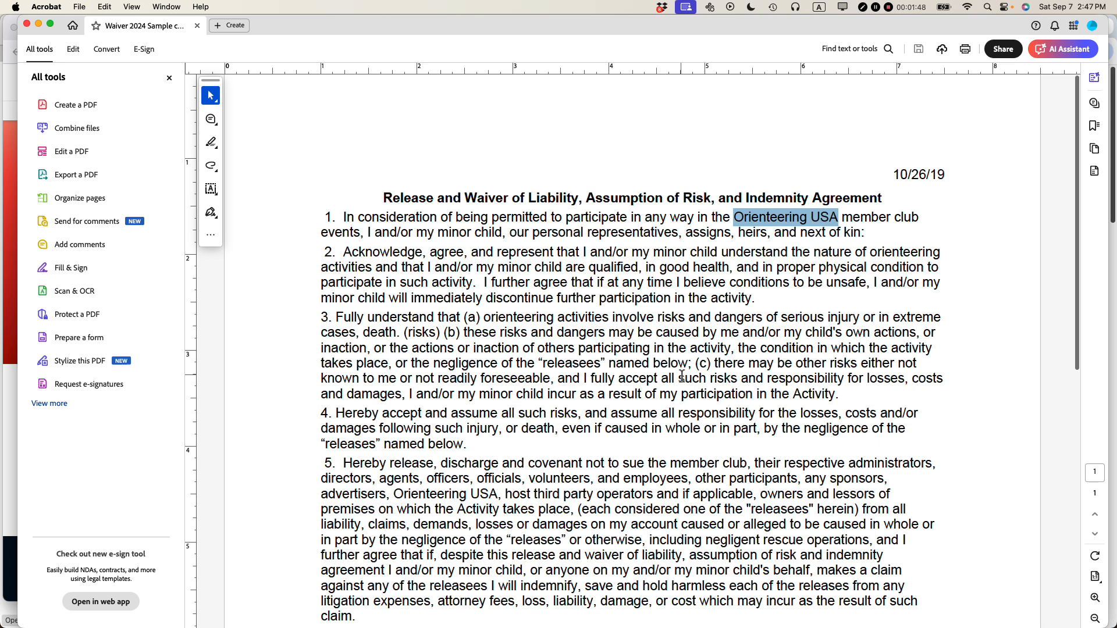
Step: Start editing the PDF, change the date above the title to 10/26/2024, and shift its text box left within the body's margin
{"action": "left_click", "coordinate": [69, 152]}
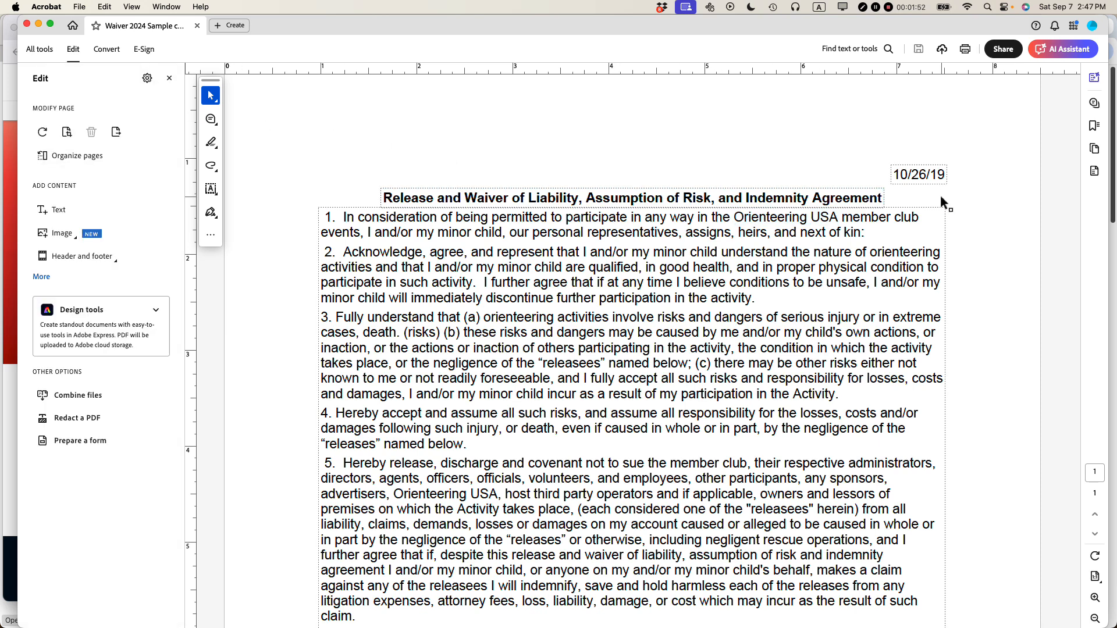
{"action": "left_click", "coordinate": [920, 174]}
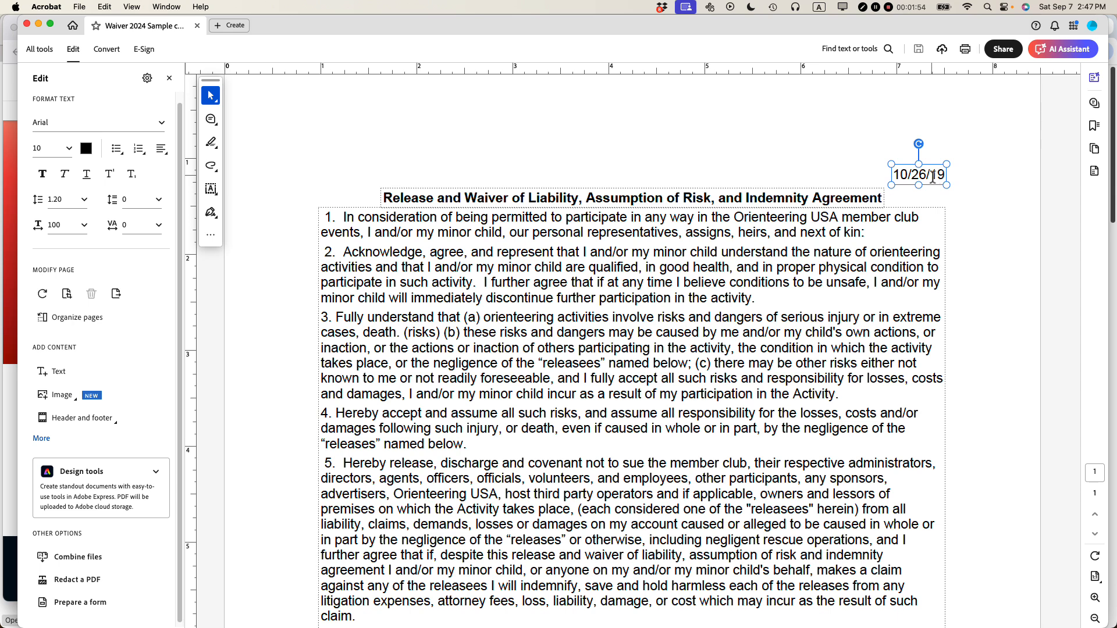
{"action": "left_click_drag", "start_coordinate": [933, 176], "coordinate": [944, 175]}
{"action": "type", "text": "2024"}
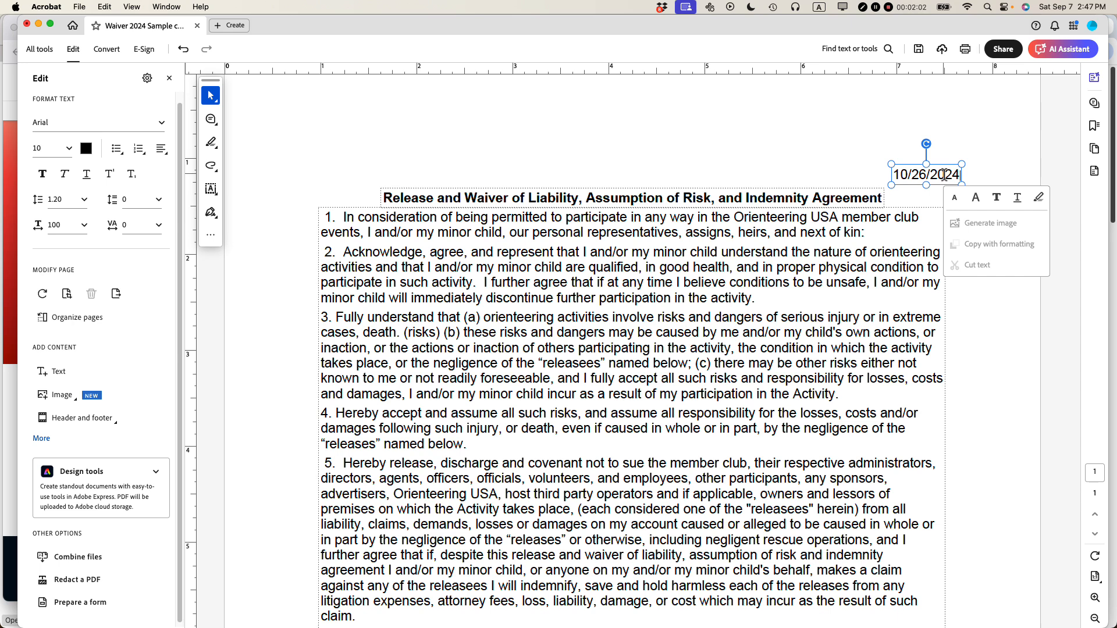
{"action": "left_click", "coordinate": [814, 142]}
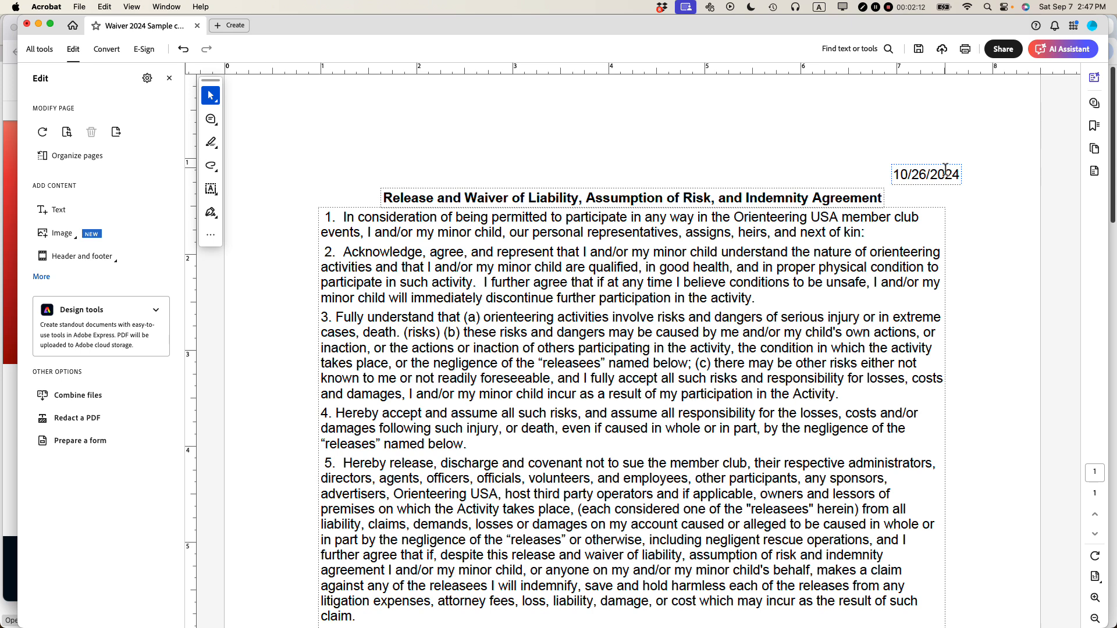
{"action": "left_click_drag", "start_coordinate": [944, 165], "coordinate": [913, 165]}
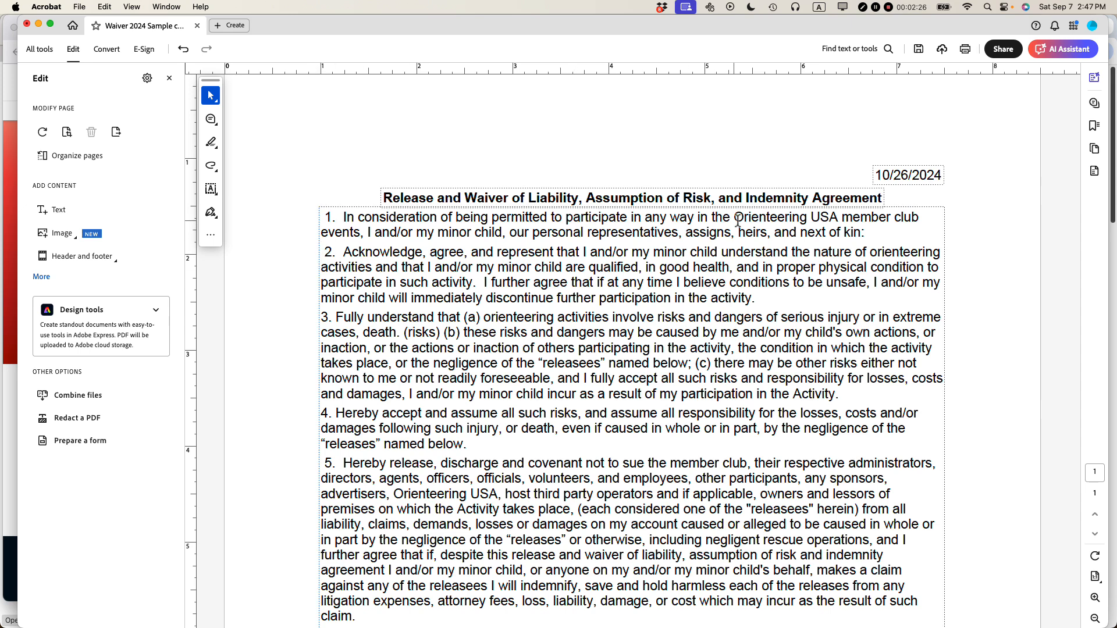
Step: Cut "Orienteering USA" from clause 1 and delete the leftover "the" before "member club events"
{"action": "left_click_drag", "start_coordinate": [734, 219], "coordinate": [842, 219]}
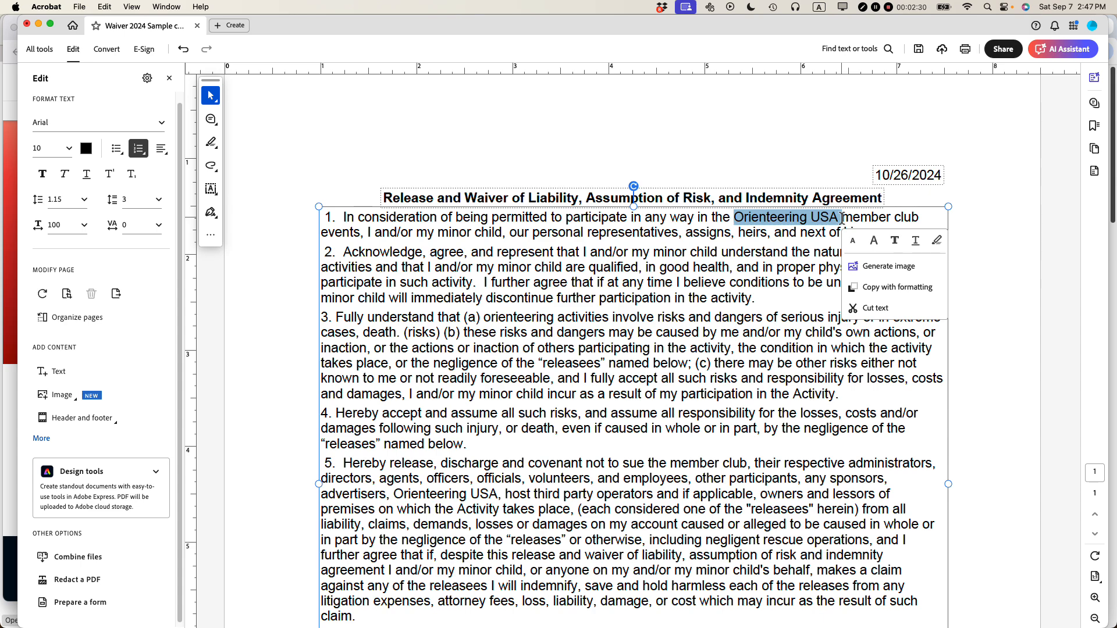
{"action": "left_click", "coordinate": [104, 7]}
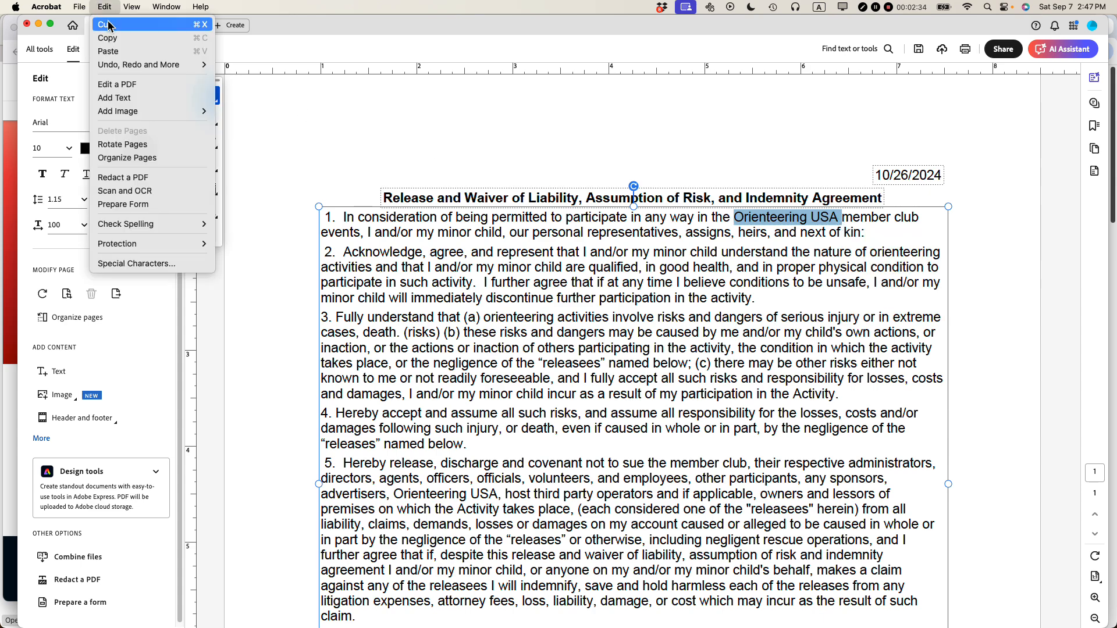
{"action": "left_click", "coordinate": [108, 27]}
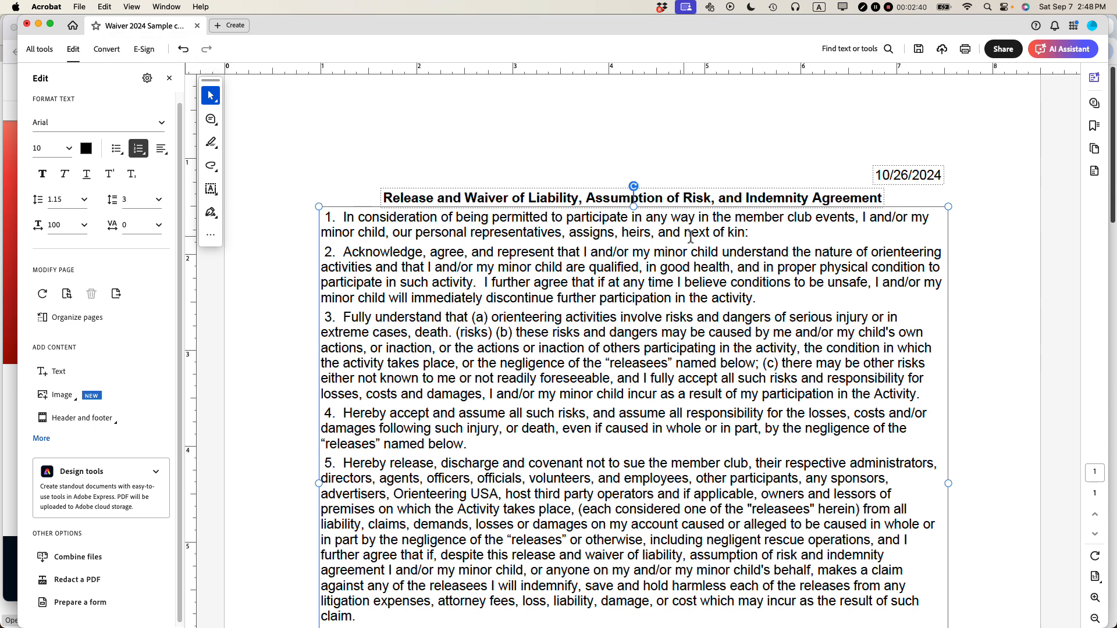
{"action": "double_click", "coordinate": [719, 217]}
{"action": "key", "text": "BackSpace"}
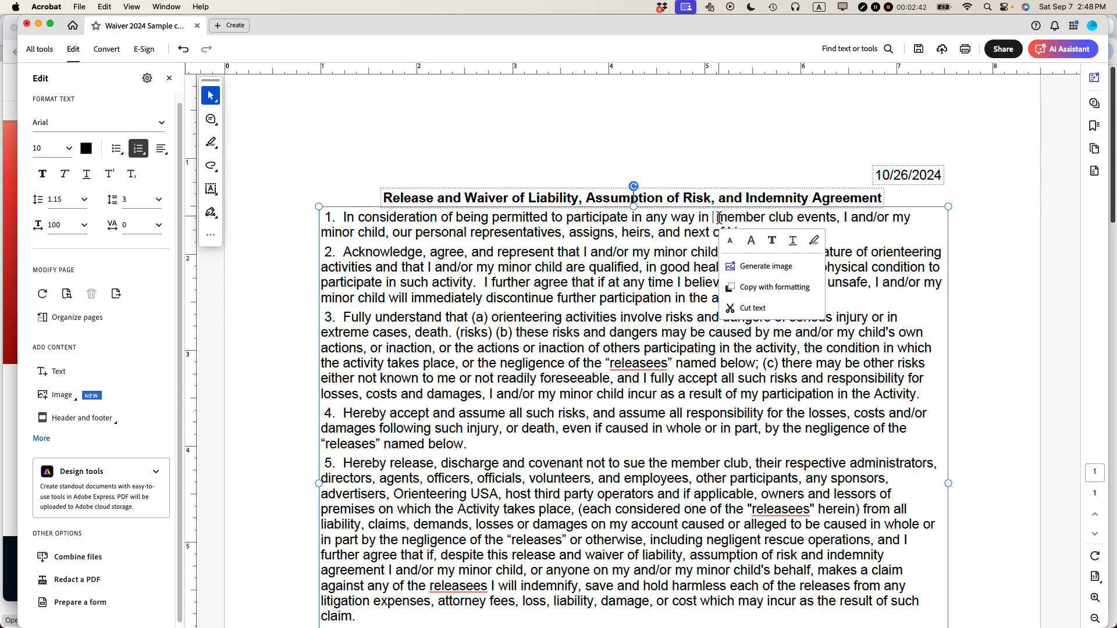
{"action": "left_click", "coordinate": [575, 140]}
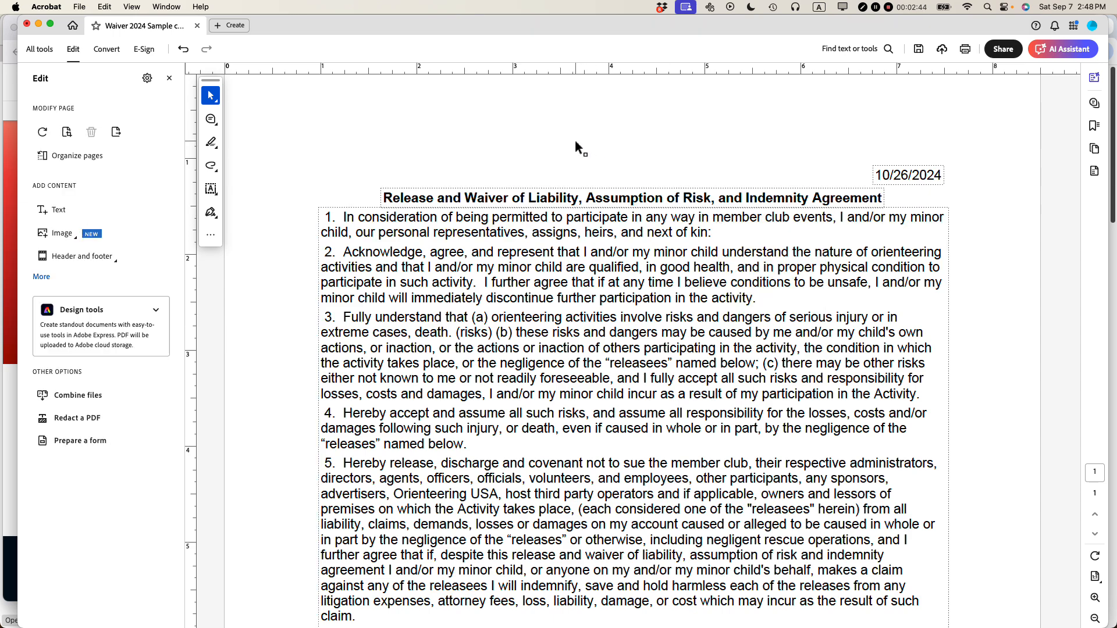
Step: Delete "Orienteering USA," after "advertisers," in clause 5
{"action": "scroll", "coordinate": [581, 172], "scroll_direction": "down", "scroll_amount": 5}
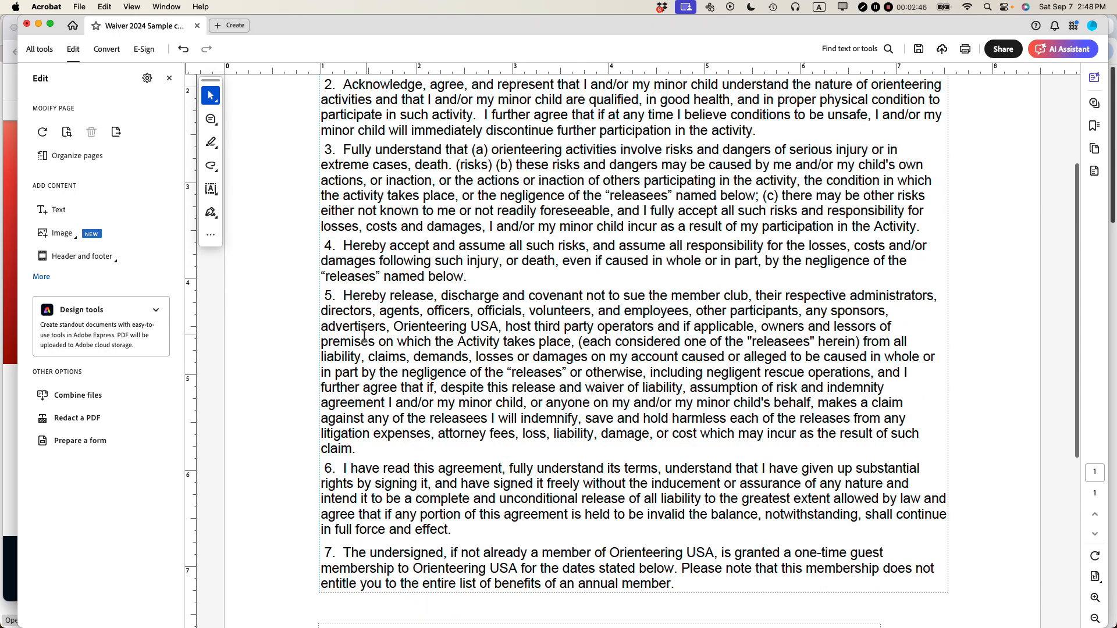
{"action": "left_click_drag", "start_coordinate": [393, 327], "coordinate": [506, 328]}
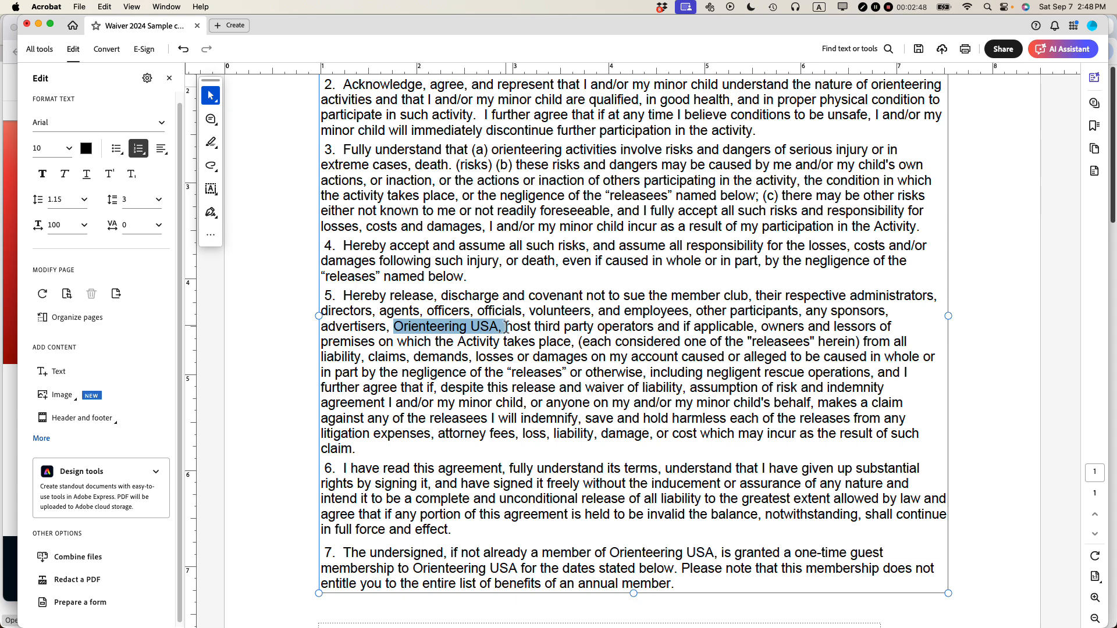
{"action": "key", "text": "BackSpace"}
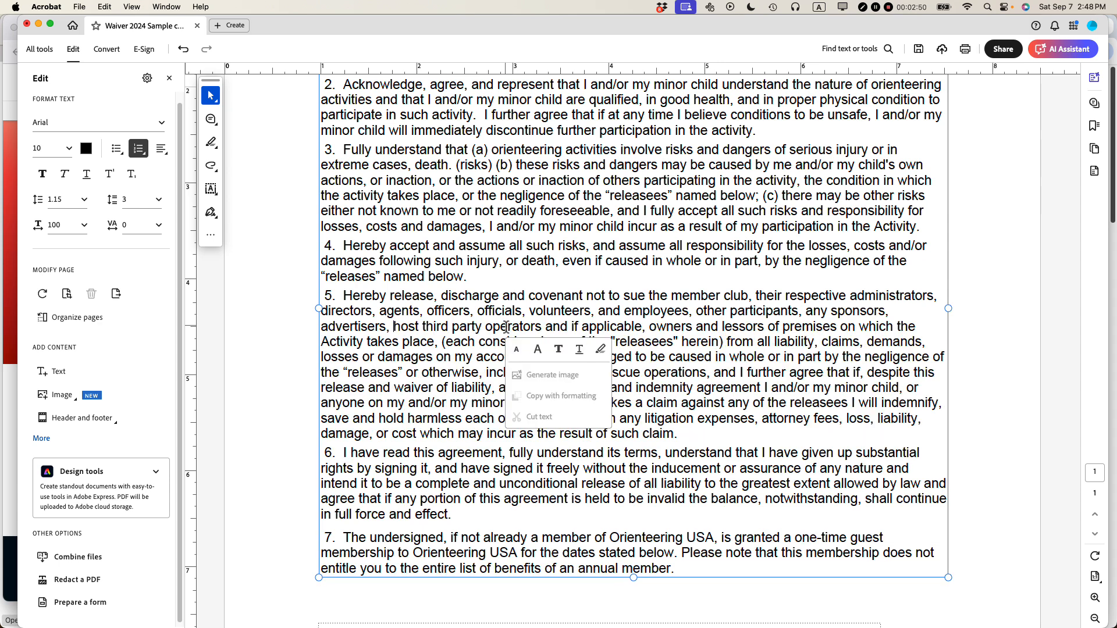
{"action": "left_click", "coordinate": [469, 324]}
Step: Delete "of Orienteering USA" after "member" in the first sentence of clause 7
{"action": "scroll", "coordinate": [469, 323], "scroll_direction": "down", "scroll_amount": 2}
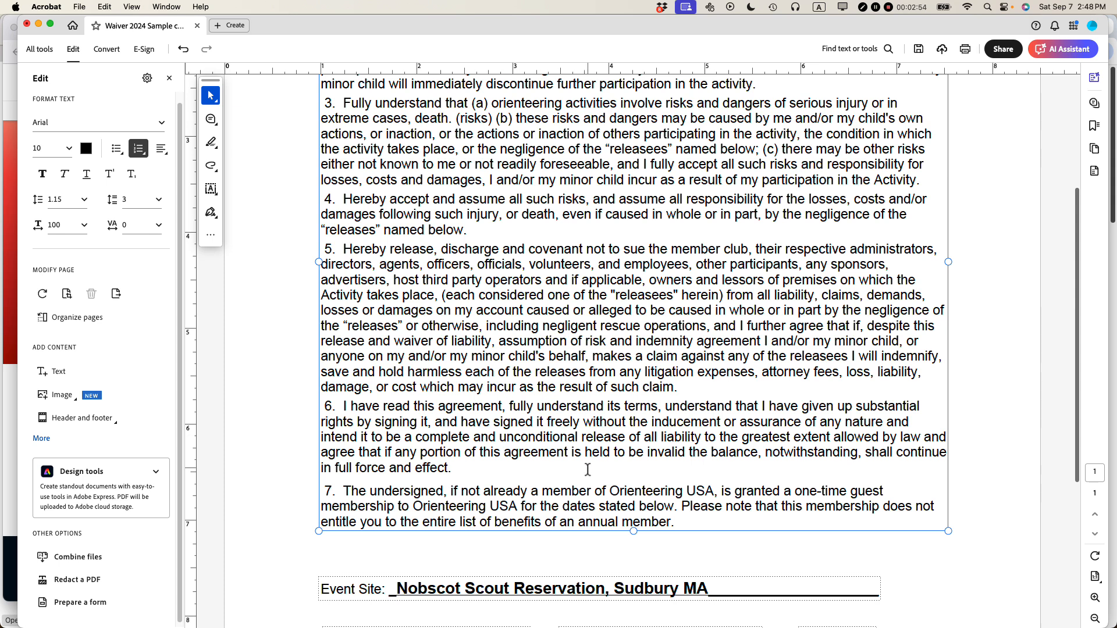
{"action": "left_click", "coordinate": [591, 493]}
{"action": "left_click_drag", "start_coordinate": [591, 493], "coordinate": [713, 491]}
{"action": "key", "text": "BackSpace"}
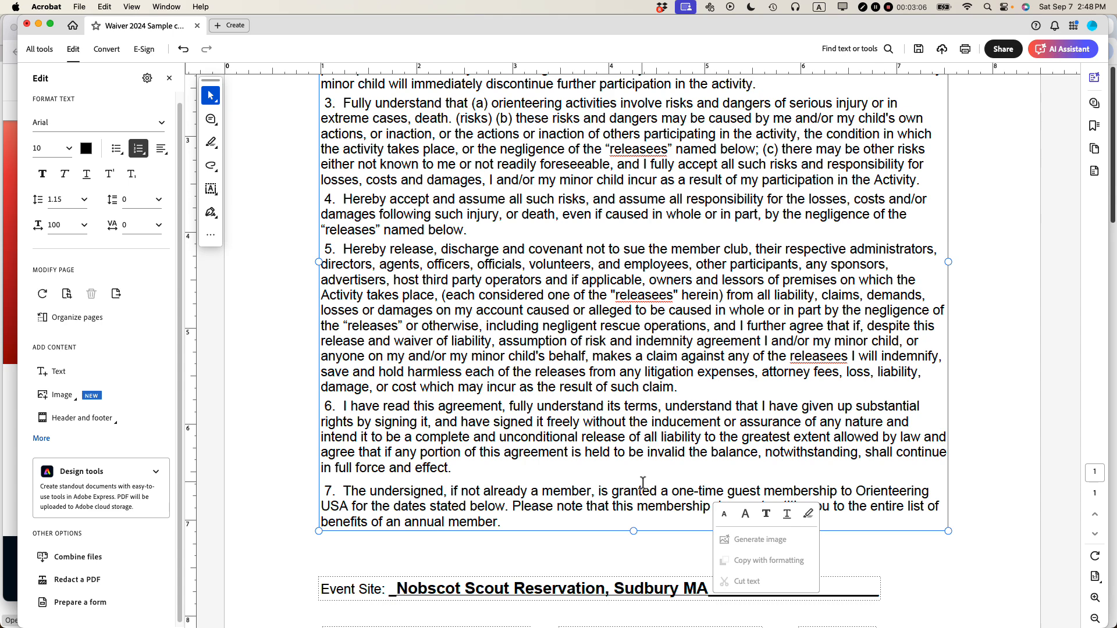
Step: Delete the site name "Nobscot Scout Reservation, Sudbury MA" and its underline, keeping only the "Event Site:" label
{"action": "left_click", "coordinate": [248, 316]}
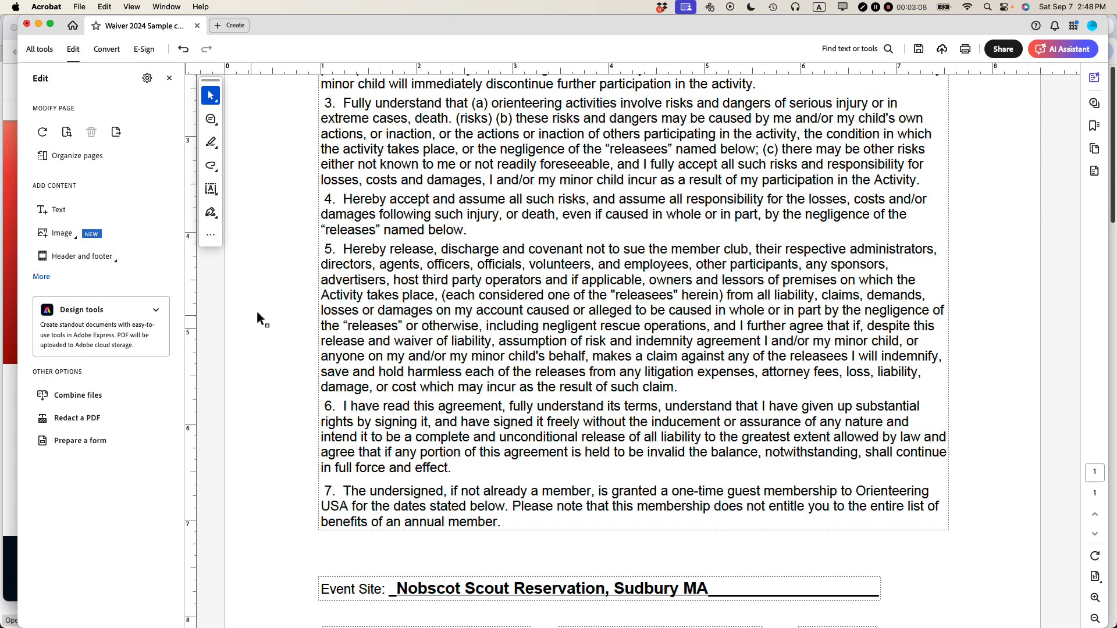
{"action": "scroll", "coordinate": [414, 475], "scroll_direction": "down", "scroll_amount": 5}
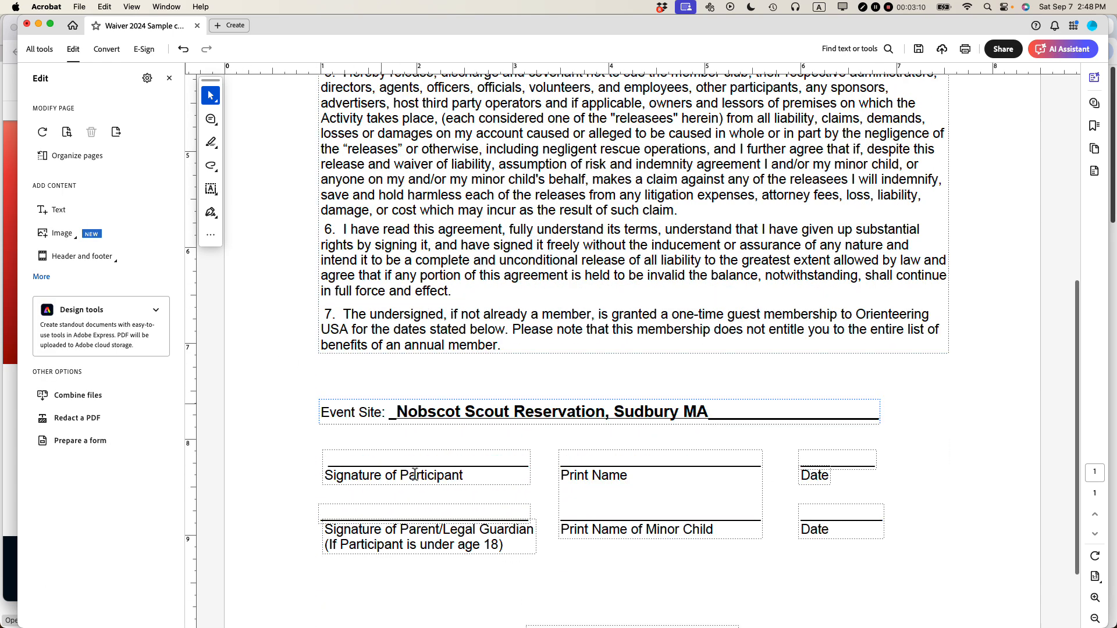
{"action": "left_click", "coordinate": [400, 412]}
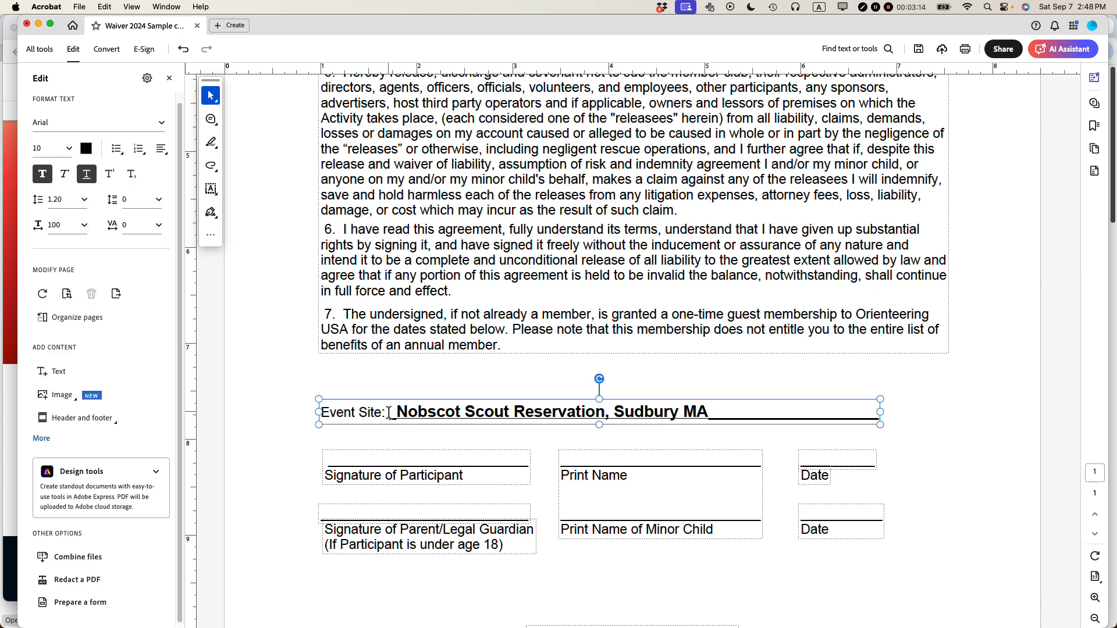
{"action": "left_click_drag", "start_coordinate": [388, 412], "coordinate": [886, 406]}
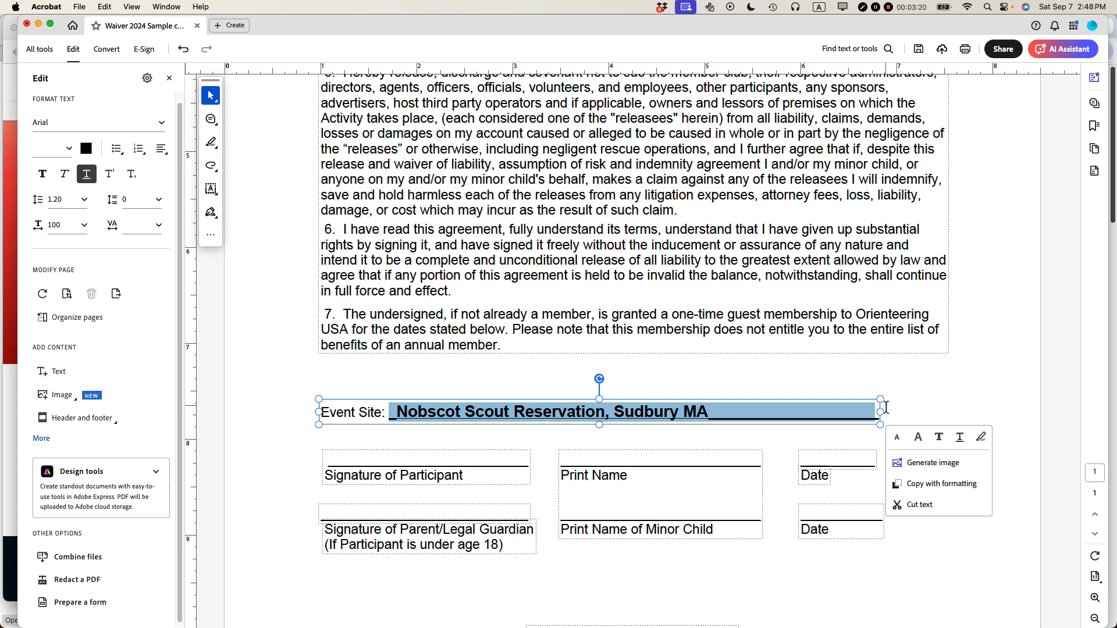
{"action": "key", "text": "BackSpace"}
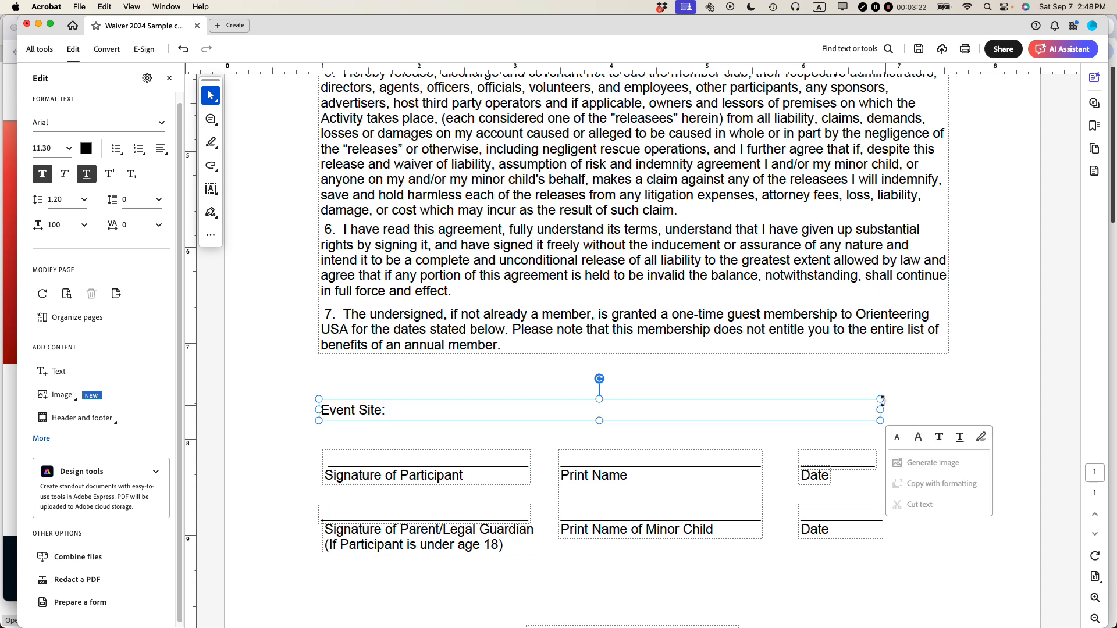
{"action": "left_click", "coordinate": [745, 369]}
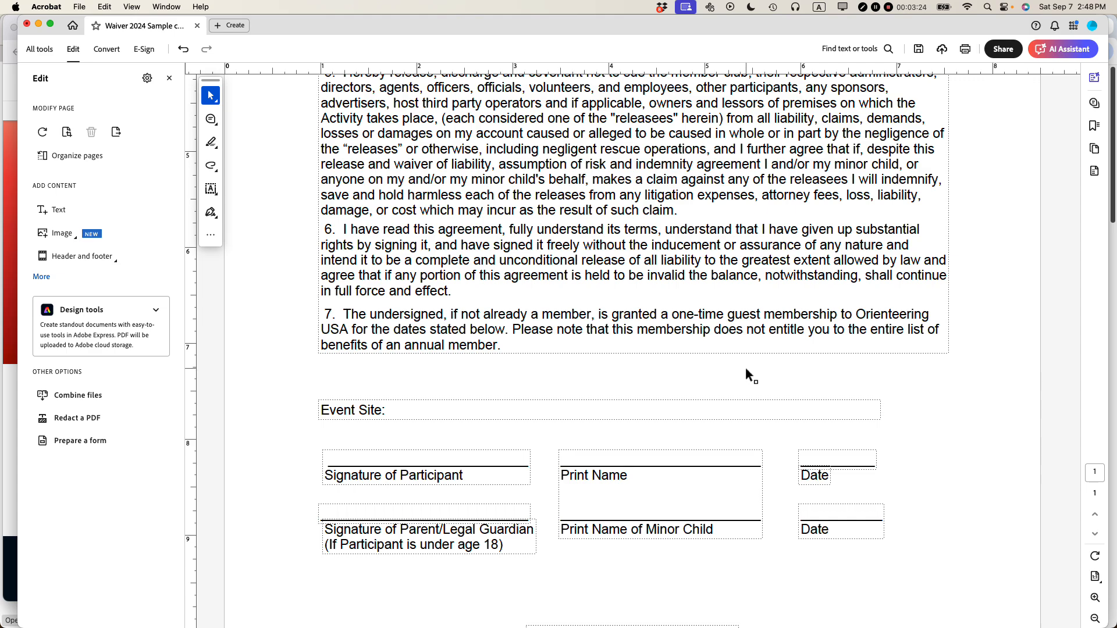
Step: Check the rest of the waiver down to its footer and back to the title, and save the edited PDF
{"action": "scroll", "coordinate": [747, 370], "scroll_direction": "down", "scroll_amount": 3}
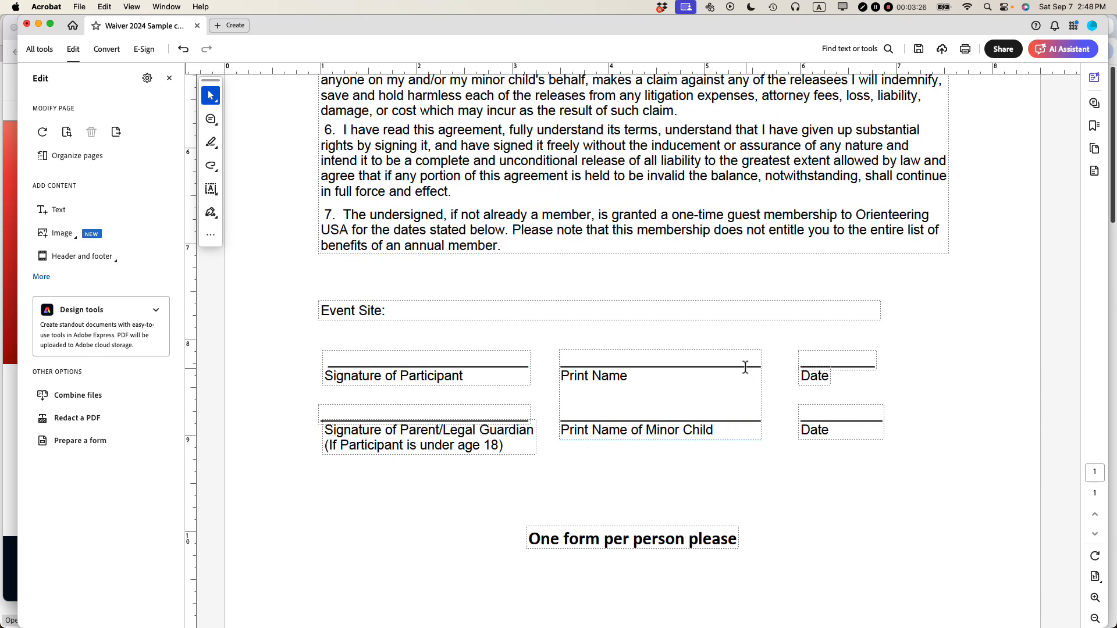
{"action": "scroll", "coordinate": [745, 368], "scroll_direction": "up", "scroll_amount": 15}
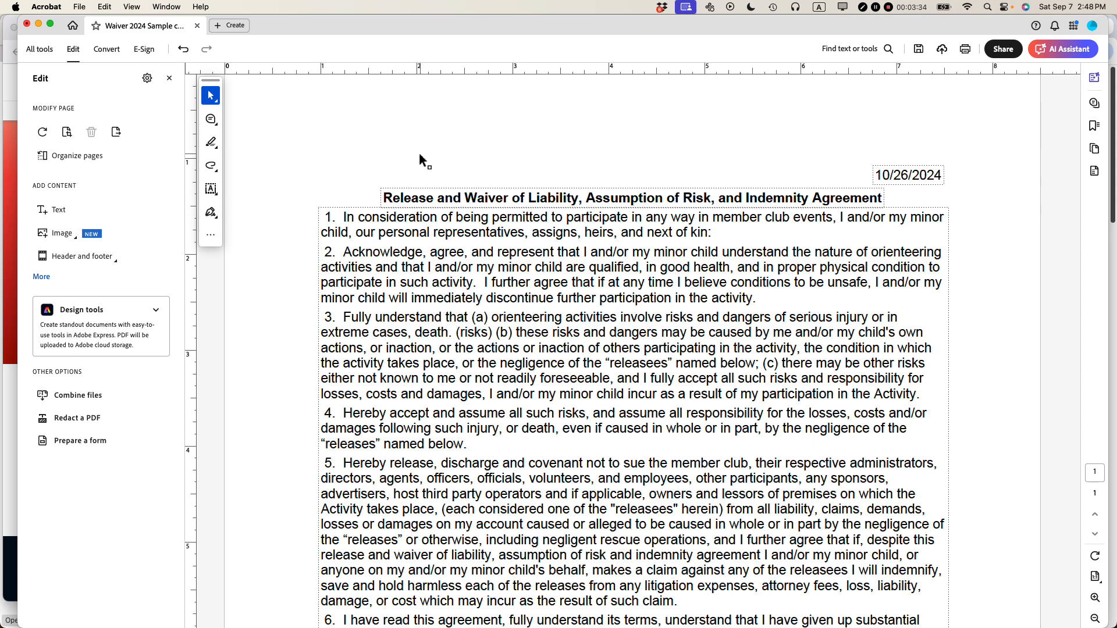
{"action": "left_click", "coordinate": [86, 9]}
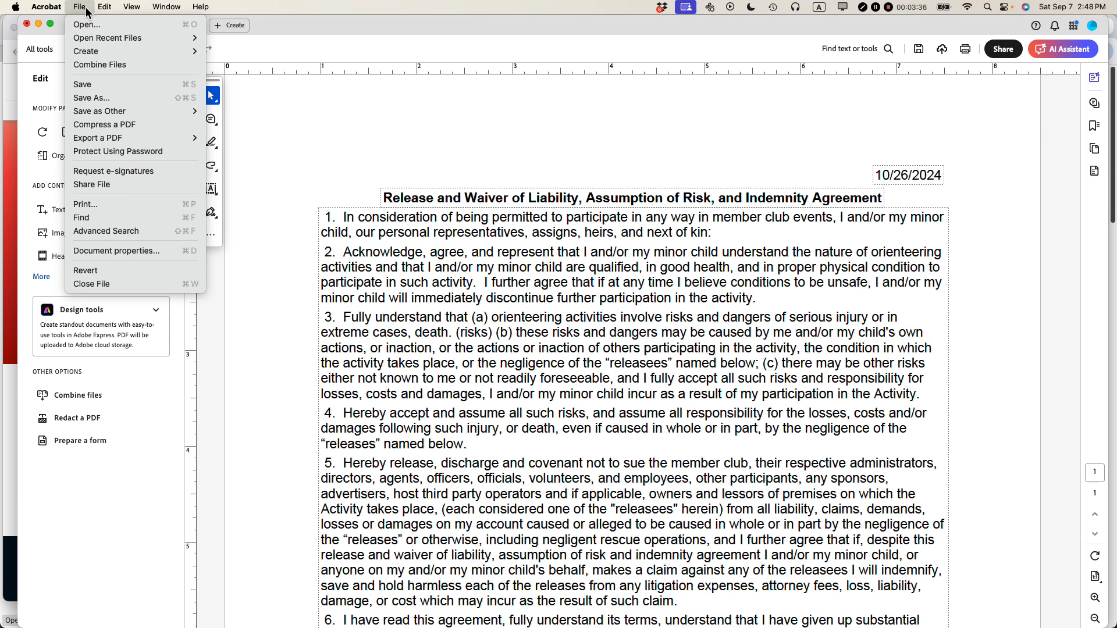
{"action": "left_click", "coordinate": [87, 84]}
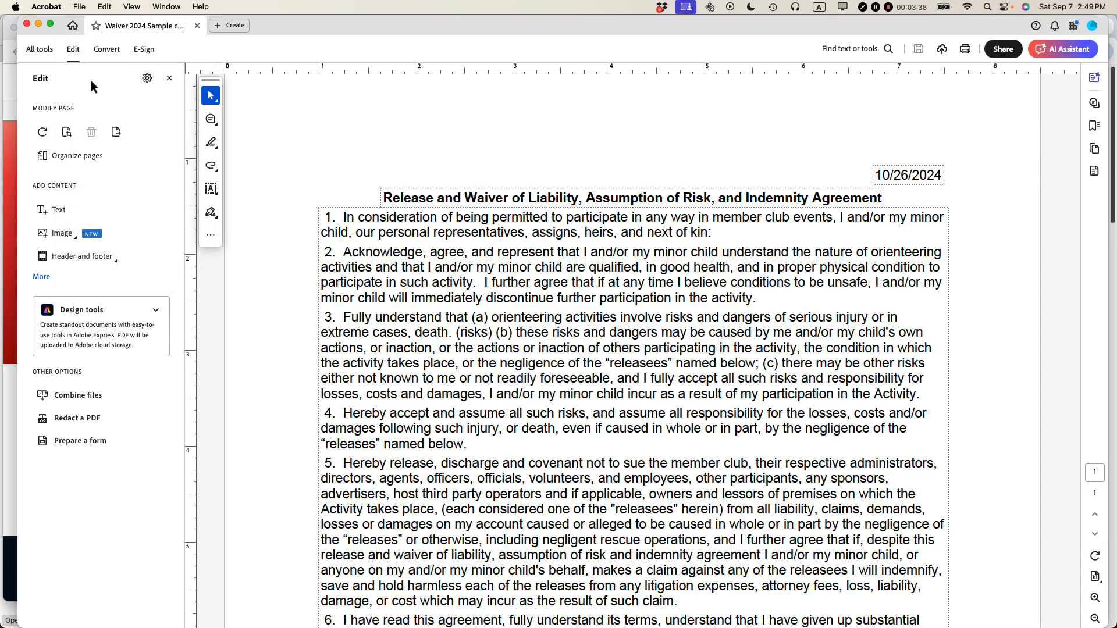